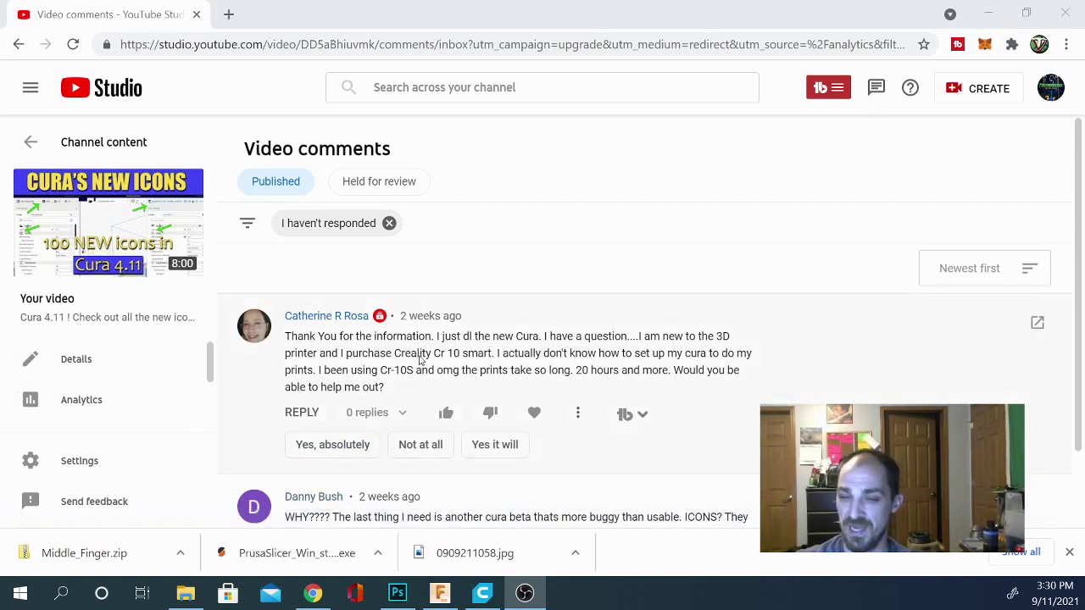
Bring the pawn project in Cura to the front, orbit to a low side view, and scroll settings to Quality
click(482, 593)
right_drag(338, 387, 506, 424)
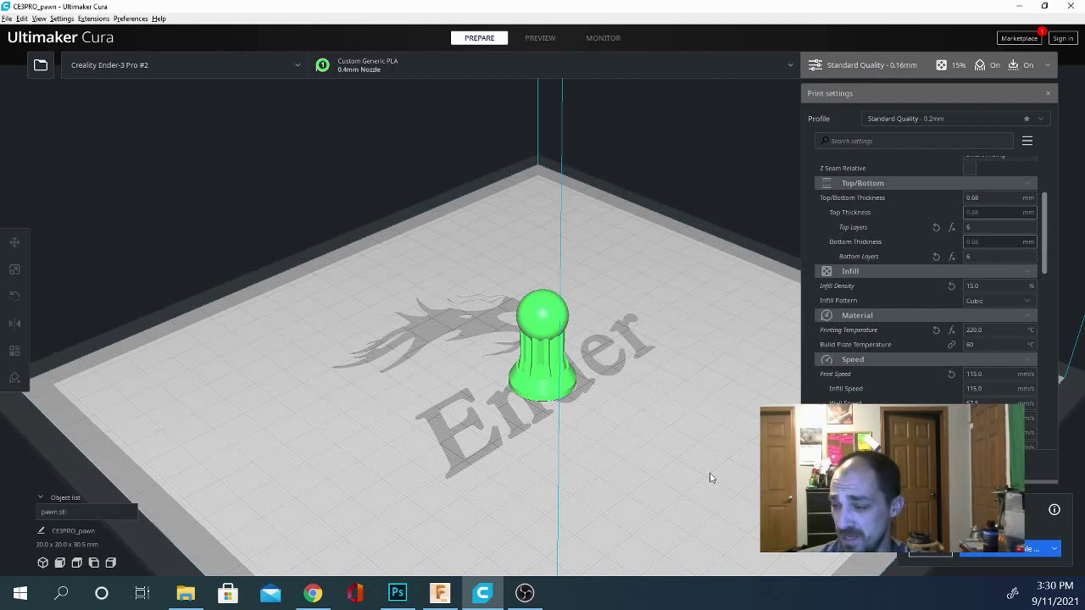
right_drag(693, 460, 521, 451)
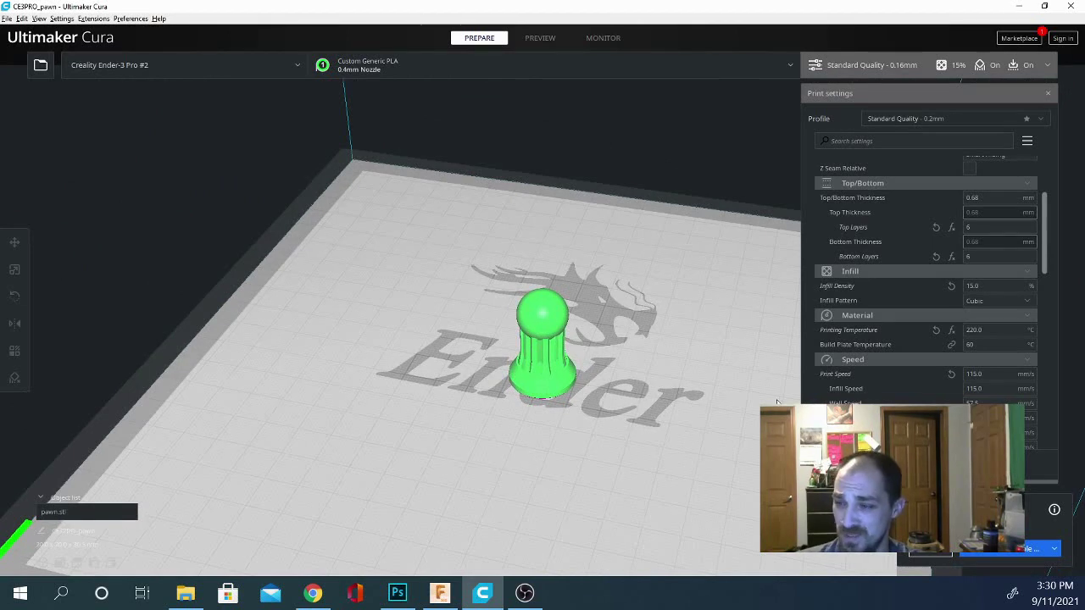
right_drag(750, 440, 704, 452)
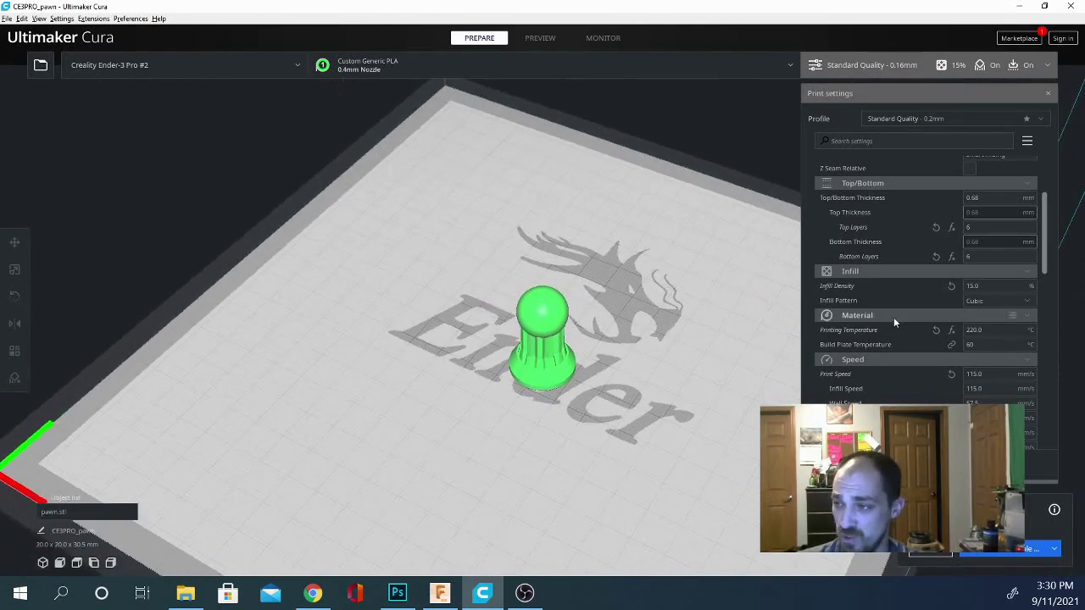
scroll(893, 320, up, 3)
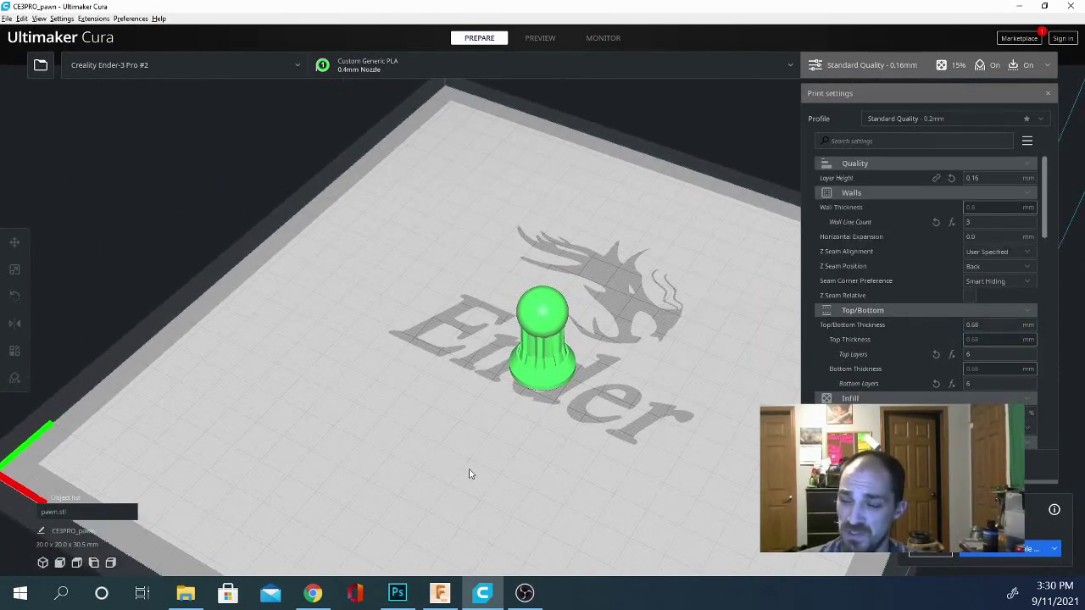
Set the pawn's layer height to 0.3 mm and slice it
right_drag(469, 472, 543, 465)
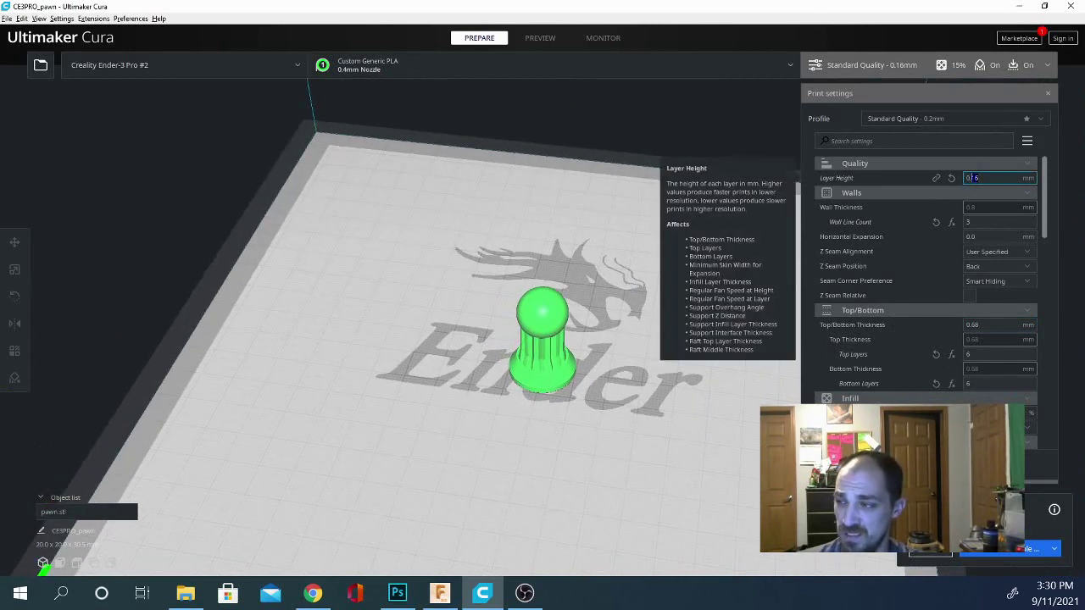
text(3)
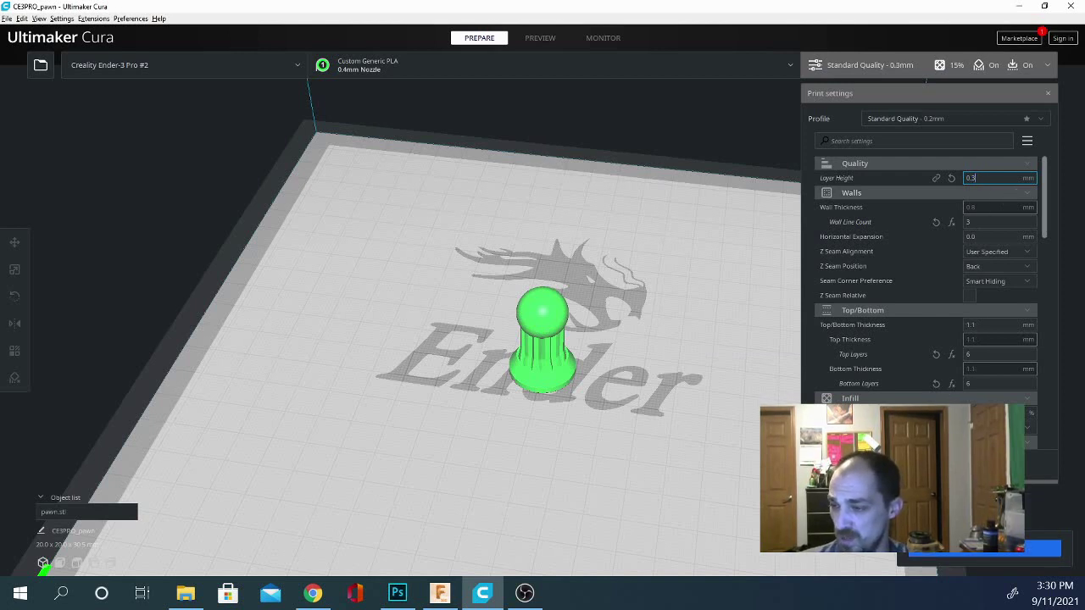
click(969, 554)
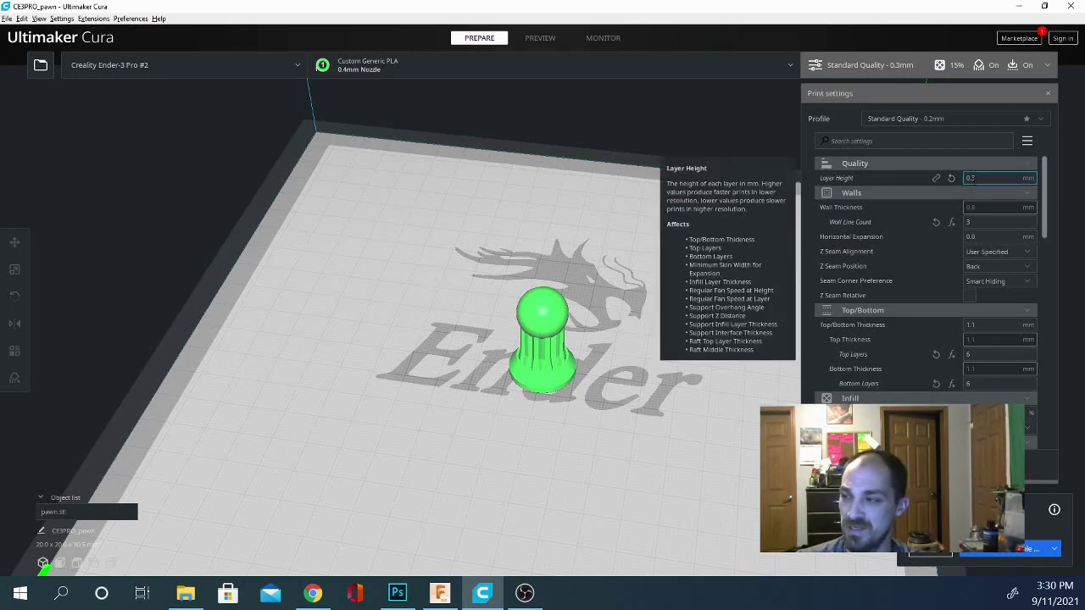
Preview the sliced pawn from the side and above, hiding upper layers to expose the infill near layer 91
click(540, 38)
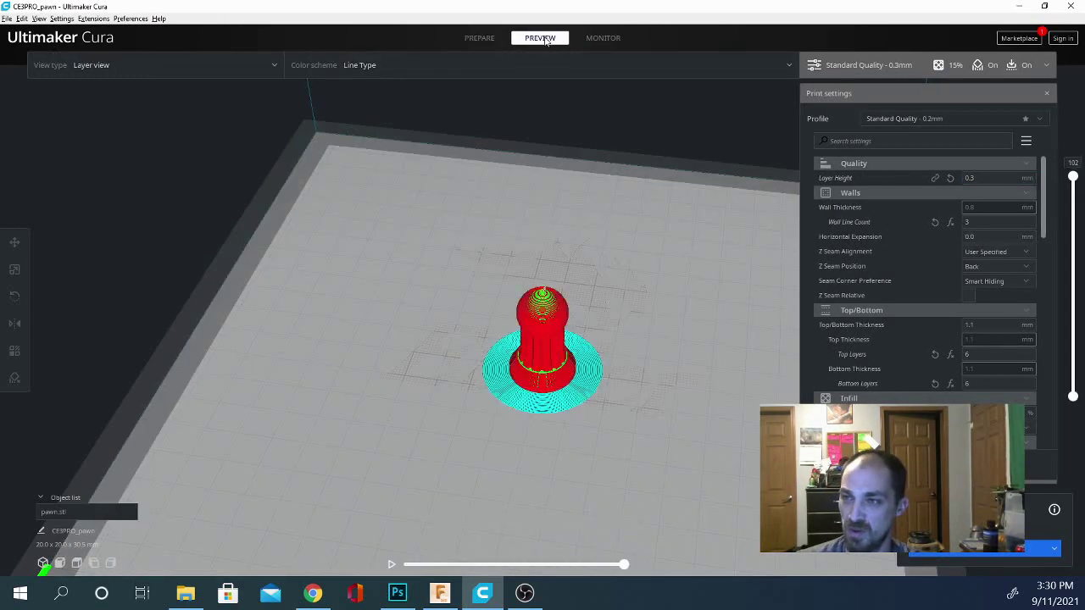
scroll(555, 435, down, 5)
scroll(572, 388, up, 10)
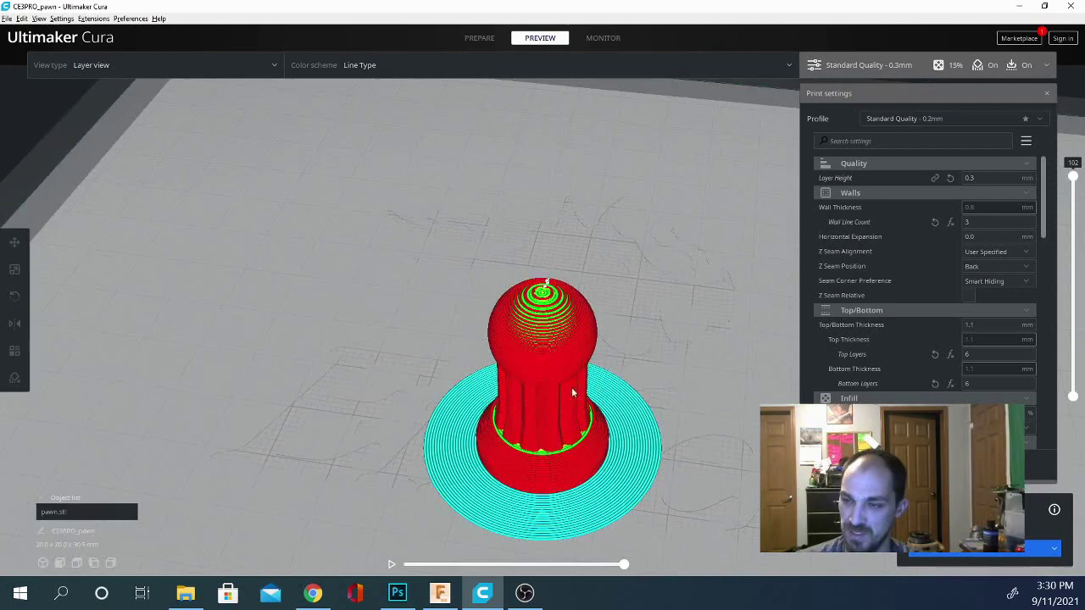
right_drag(702, 342, 659, 279)
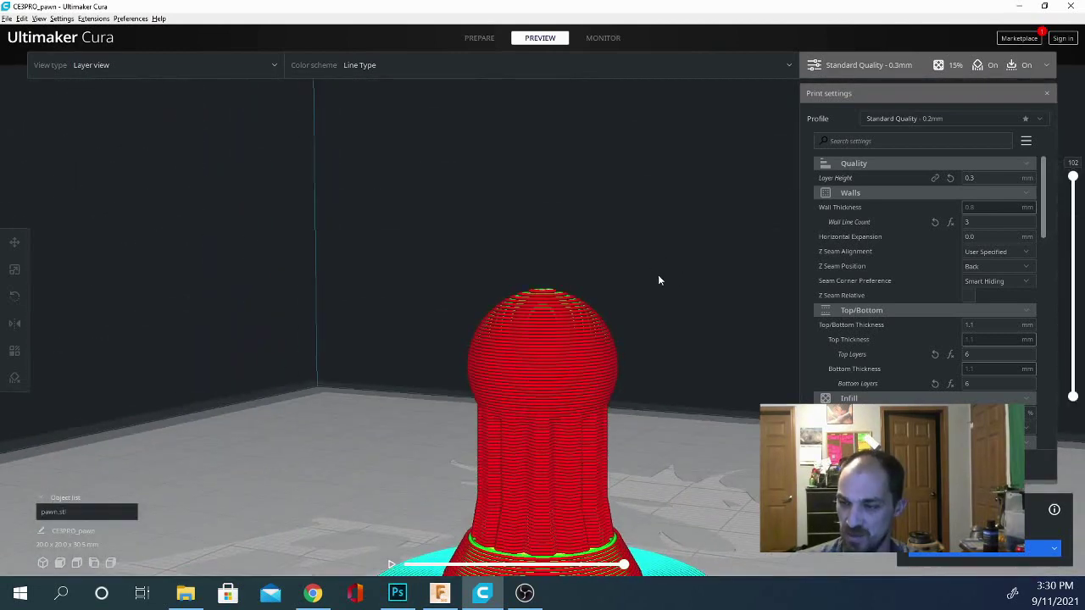
drag(1072, 178, 1077, 208)
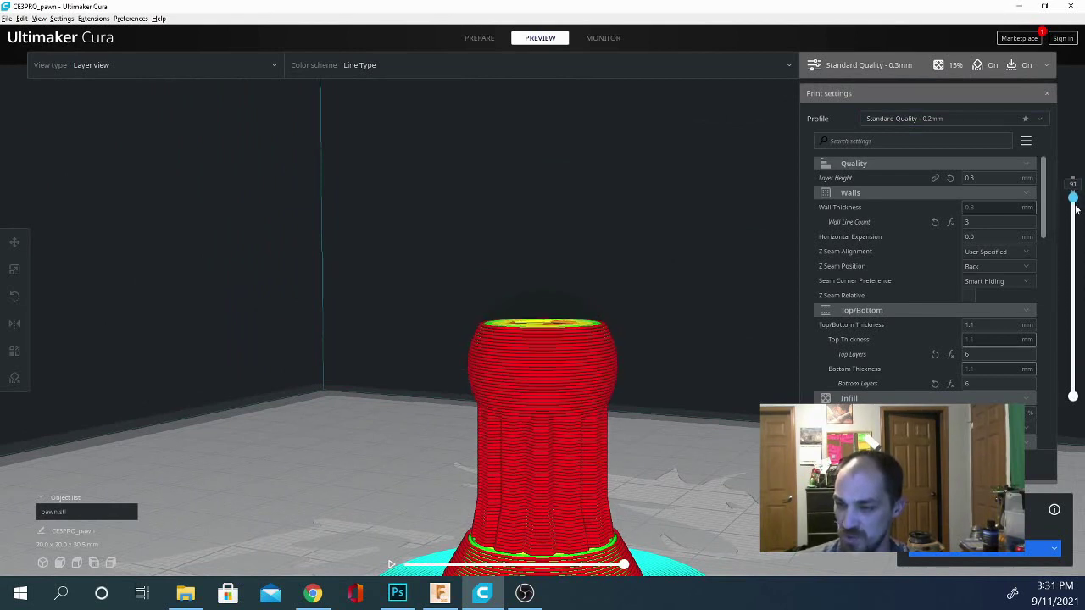
right_drag(349, 309, 425, 365)
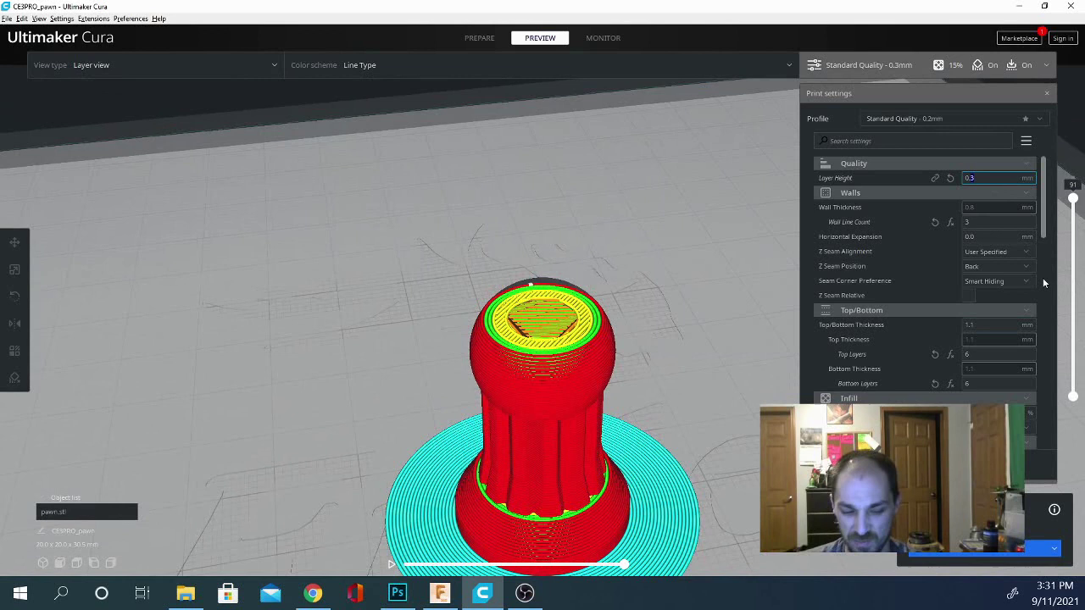
Change the layer height from 0.16 to 0.08 mm and slice the pawn
text(0.16)
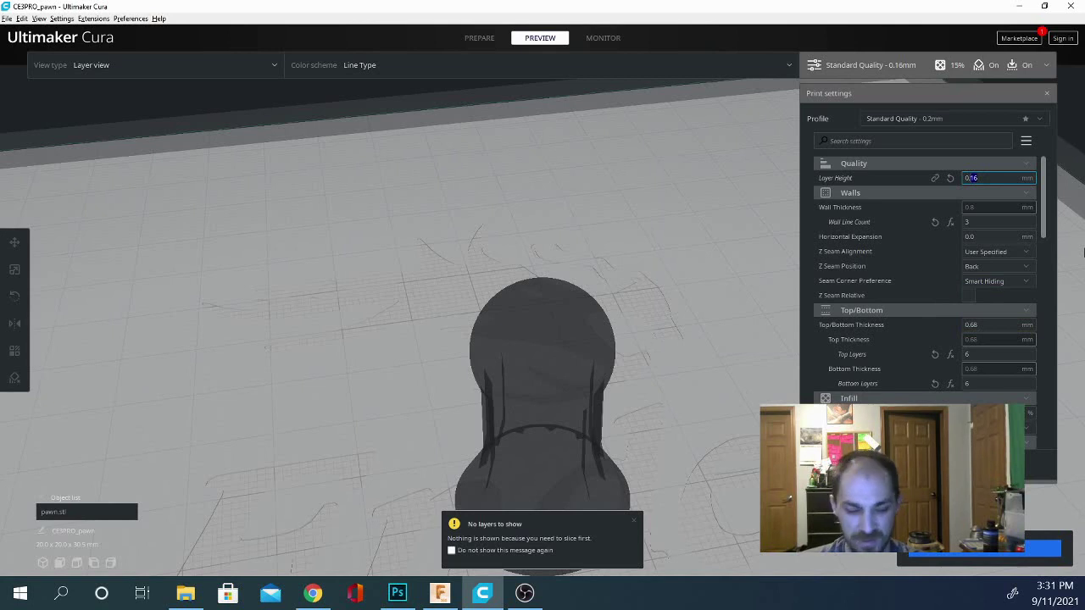
text(0.08)
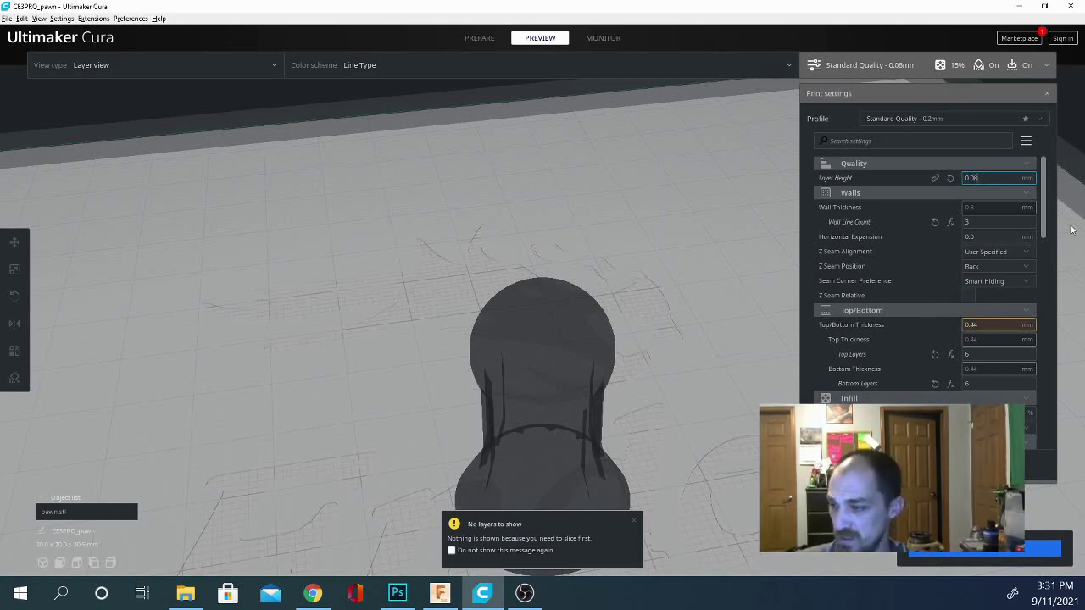
click(966, 552)
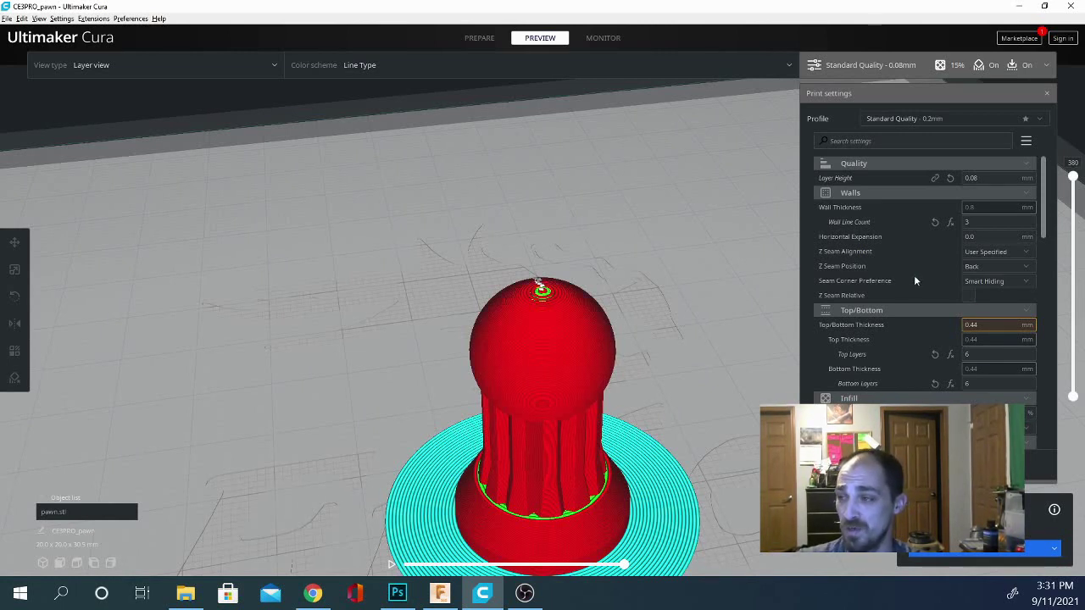
Restore the layer height to 0.16 mm, giving 0.68 mm top/bottom thickness
double_click(974, 178)
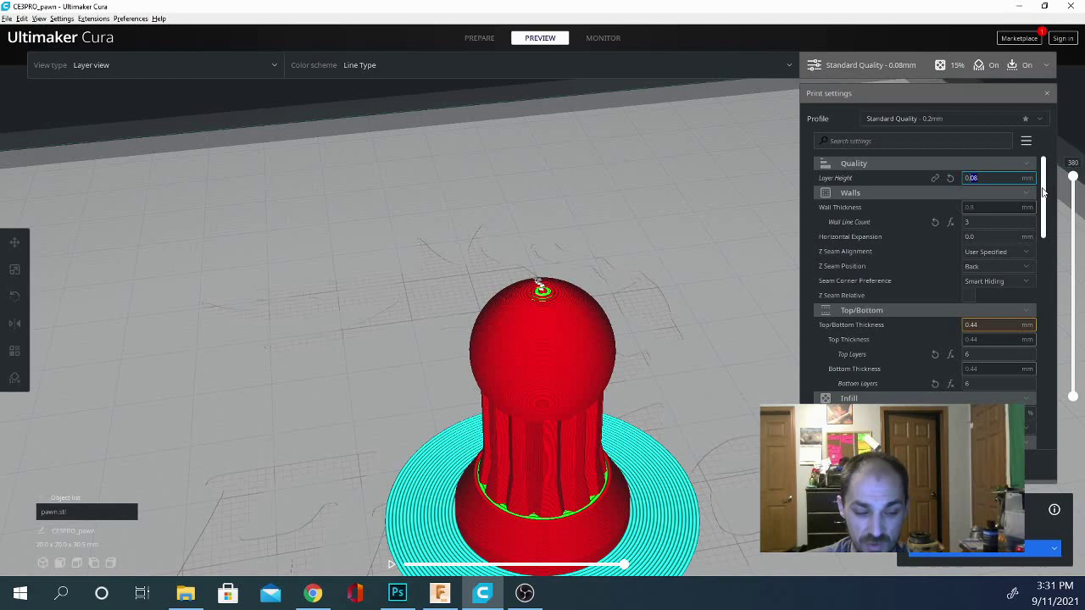
text(0.16)
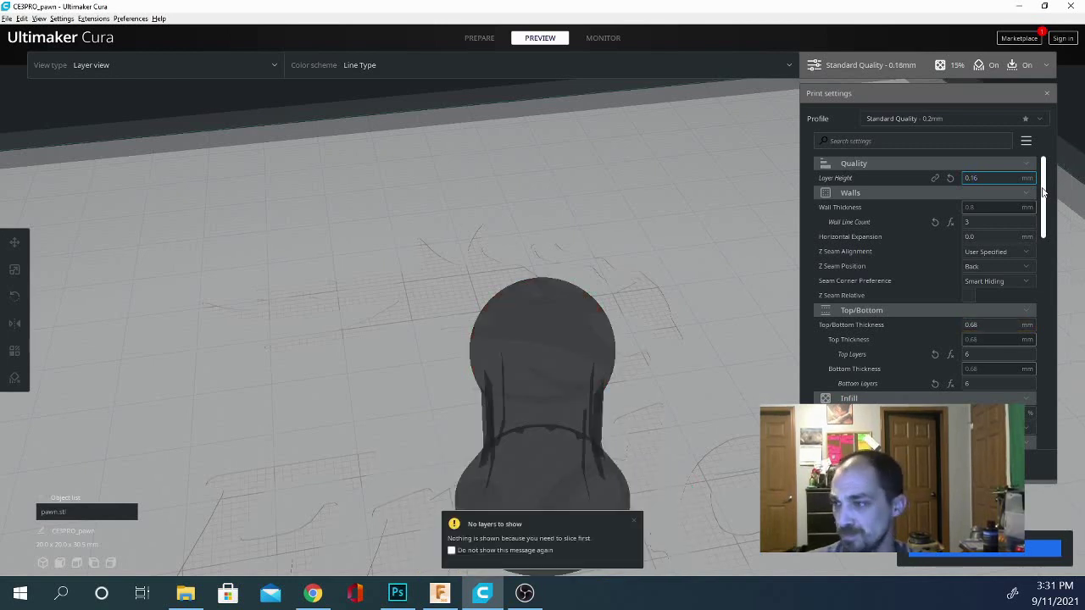
click(967, 325)
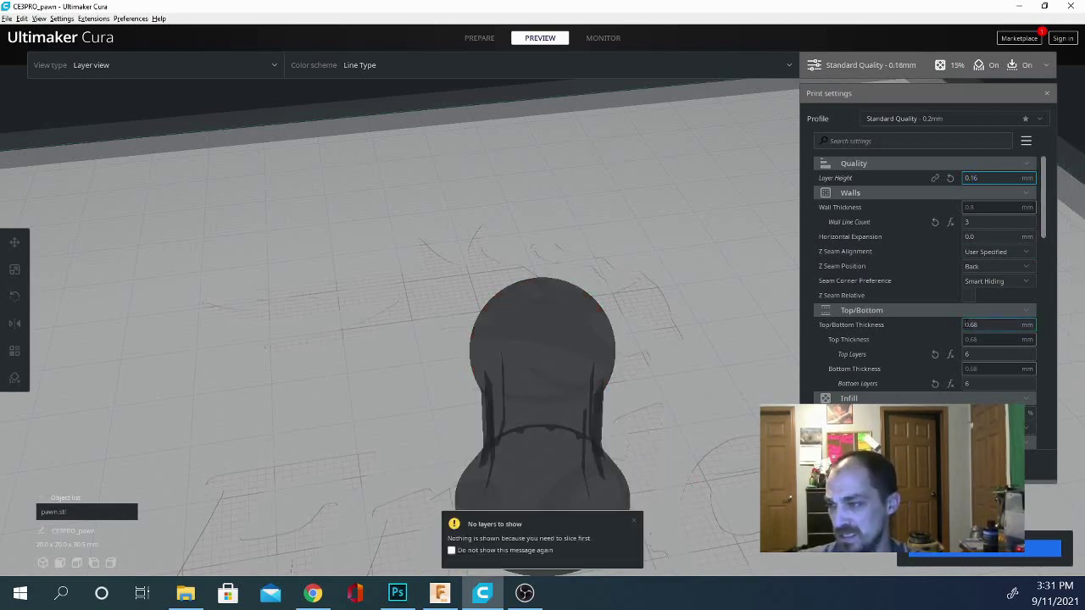
click(983, 178)
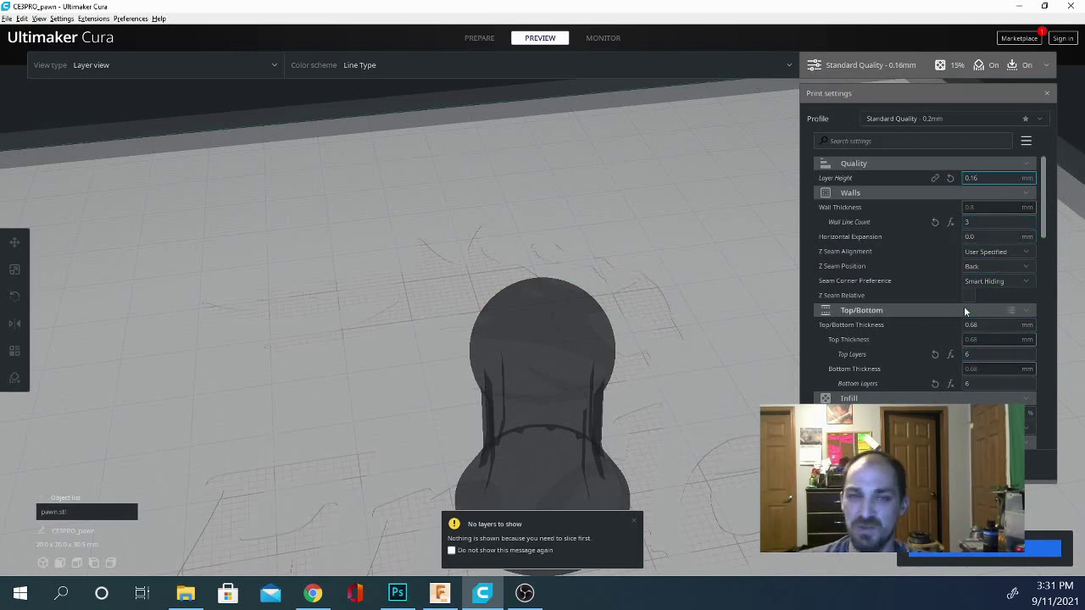
scroll(930, 312, down, 10)
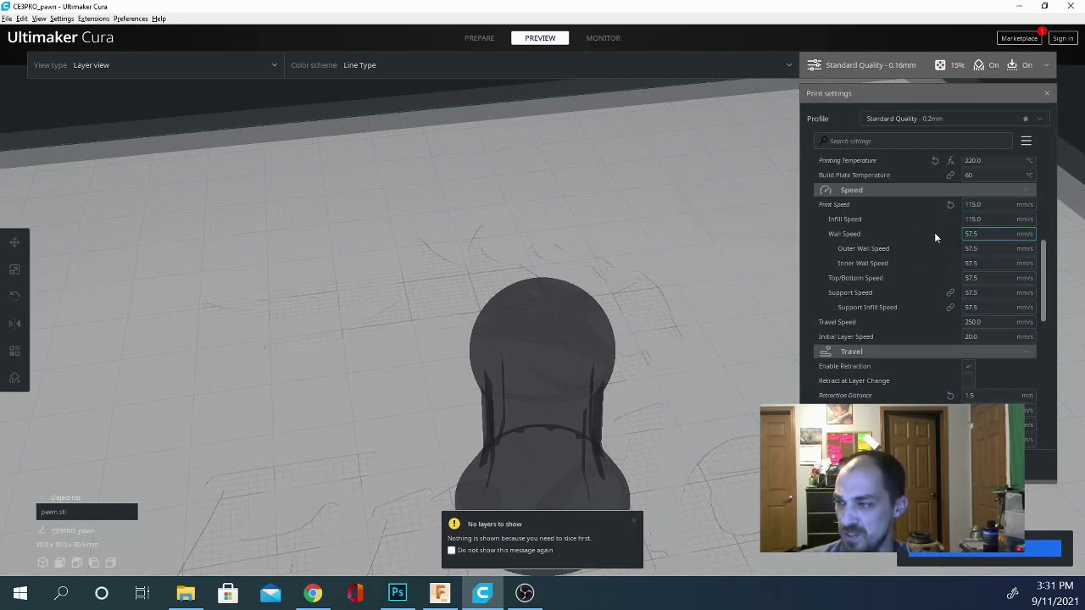
click(973, 204)
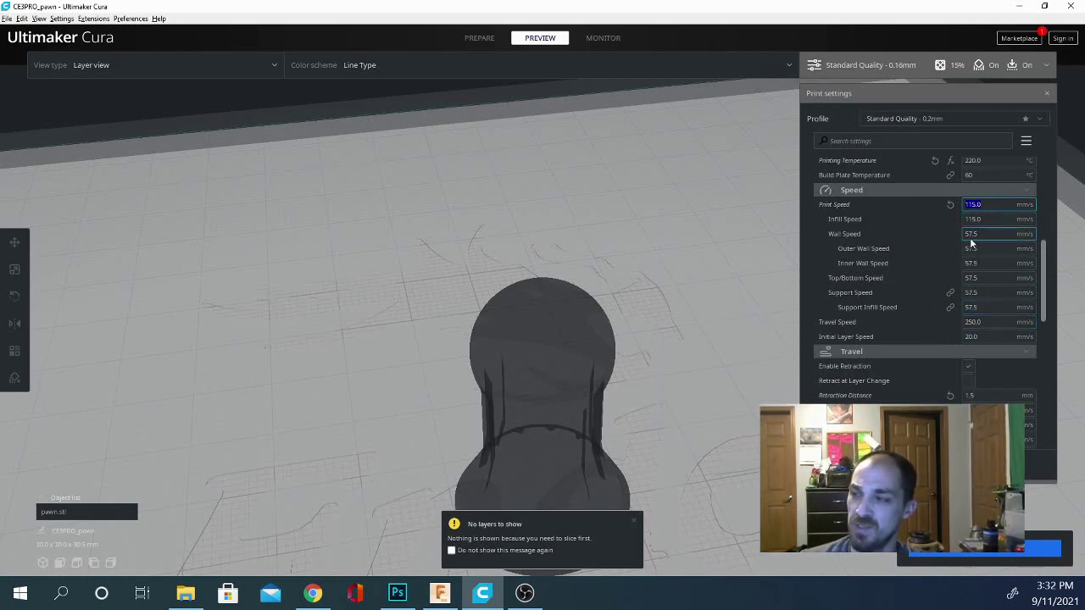
click(993, 220)
double_click(993, 220)
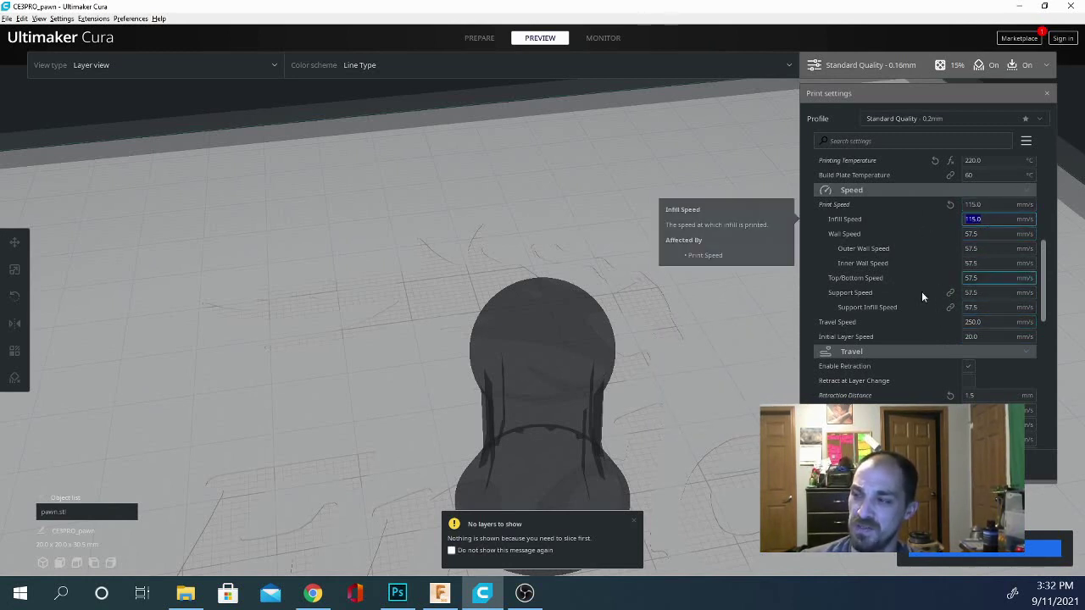
double_click(987, 233)
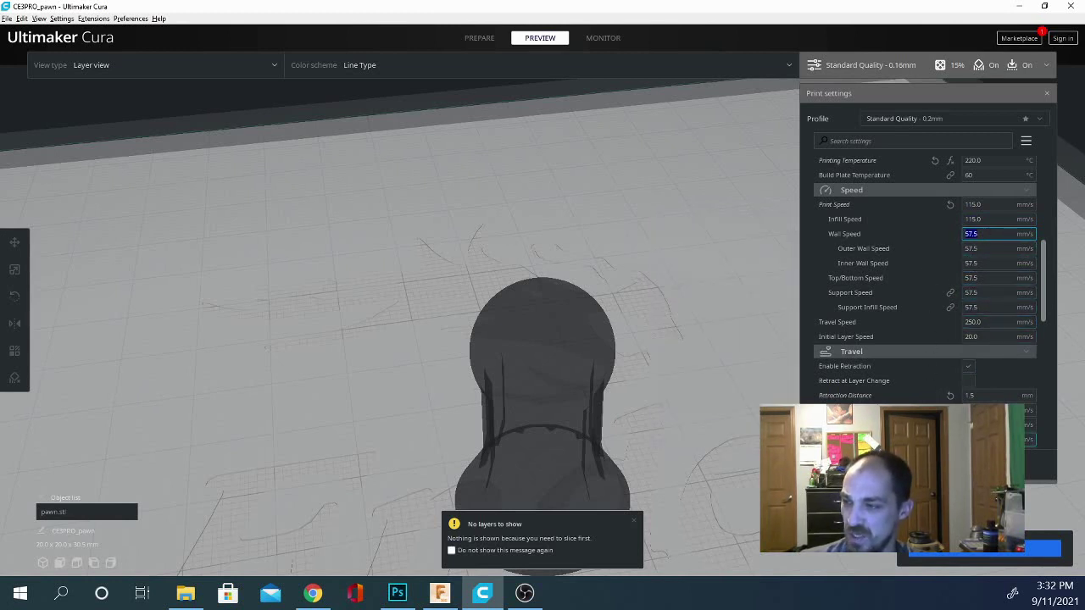
double_click(983, 322)
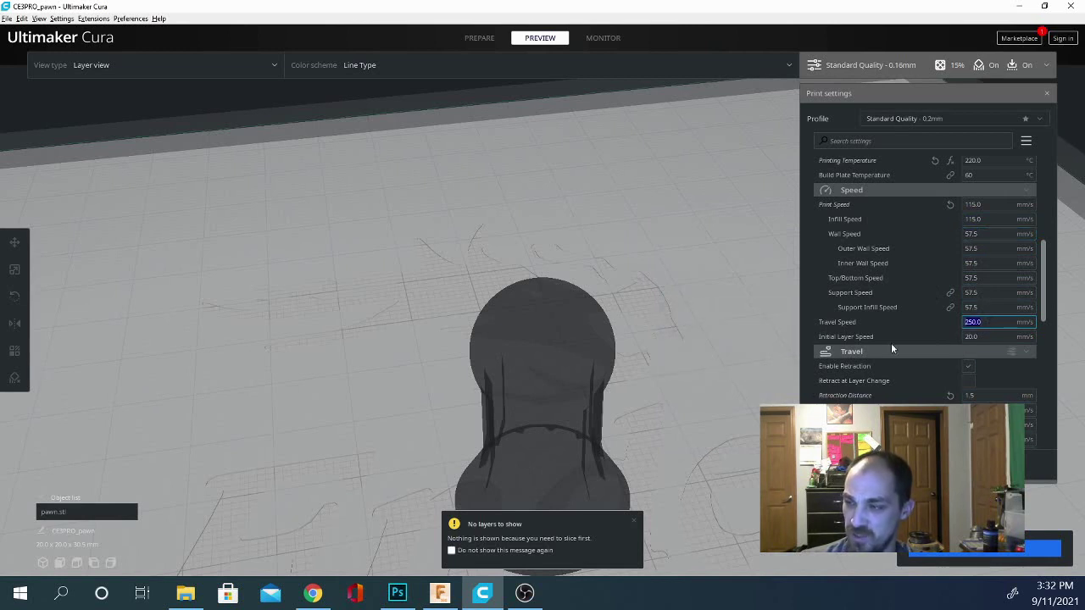
scroll(956, 347, up, 2)
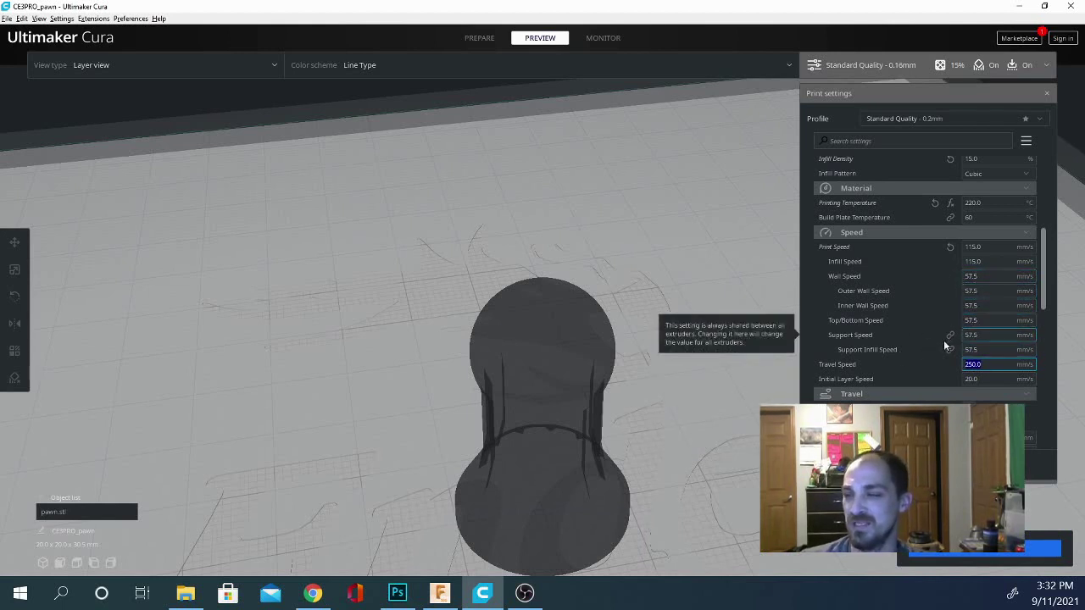
scroll(934, 362, up, 2)
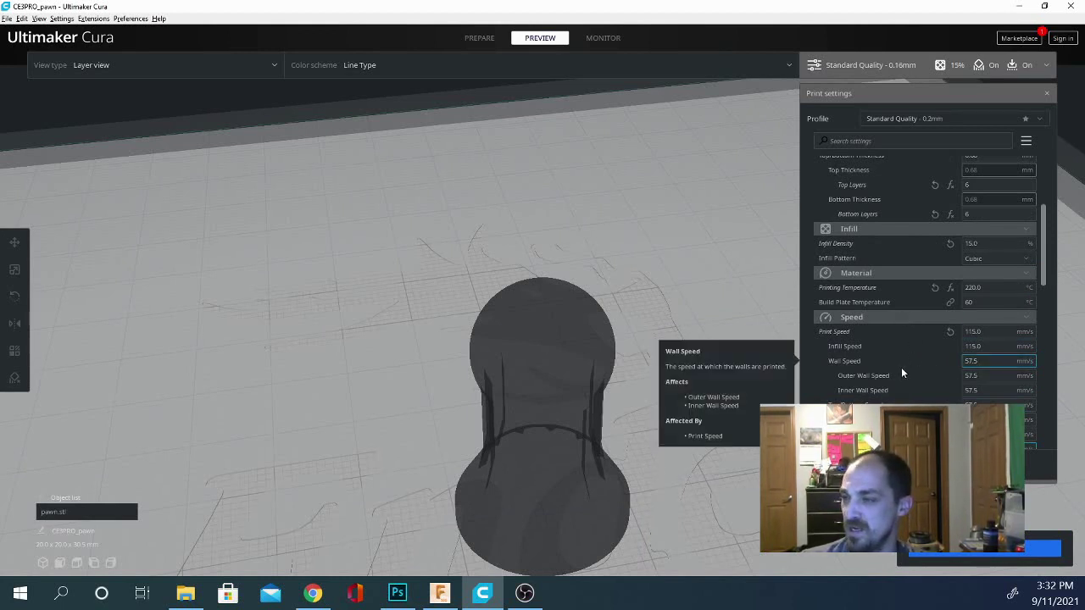
scroll(902, 373, up, 3)
scroll(904, 374, up, 1)
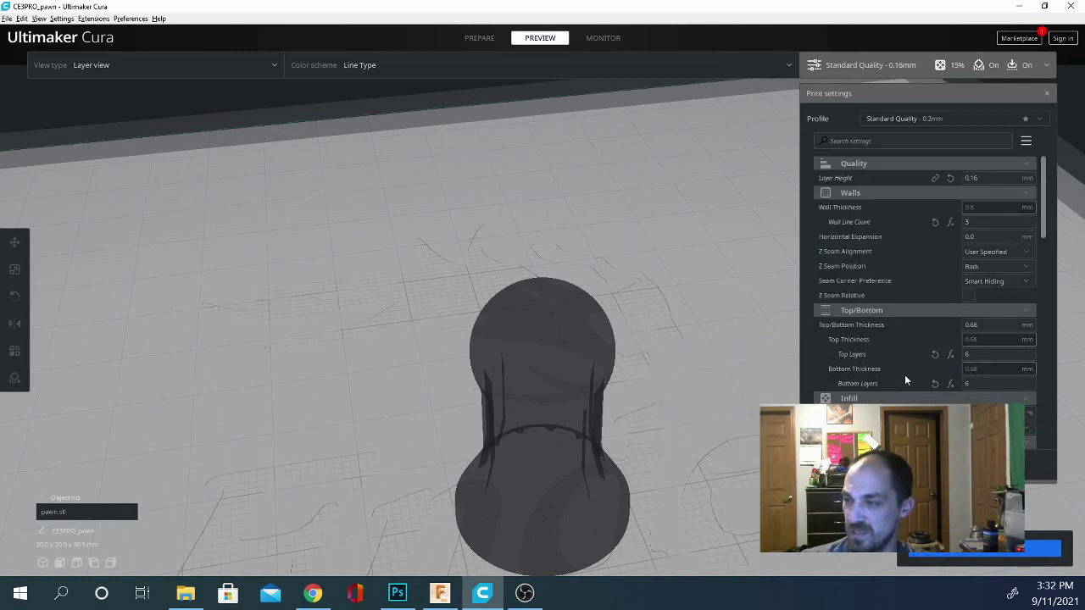
scroll(904, 375, down, 2)
scroll(905, 375, down, 2)
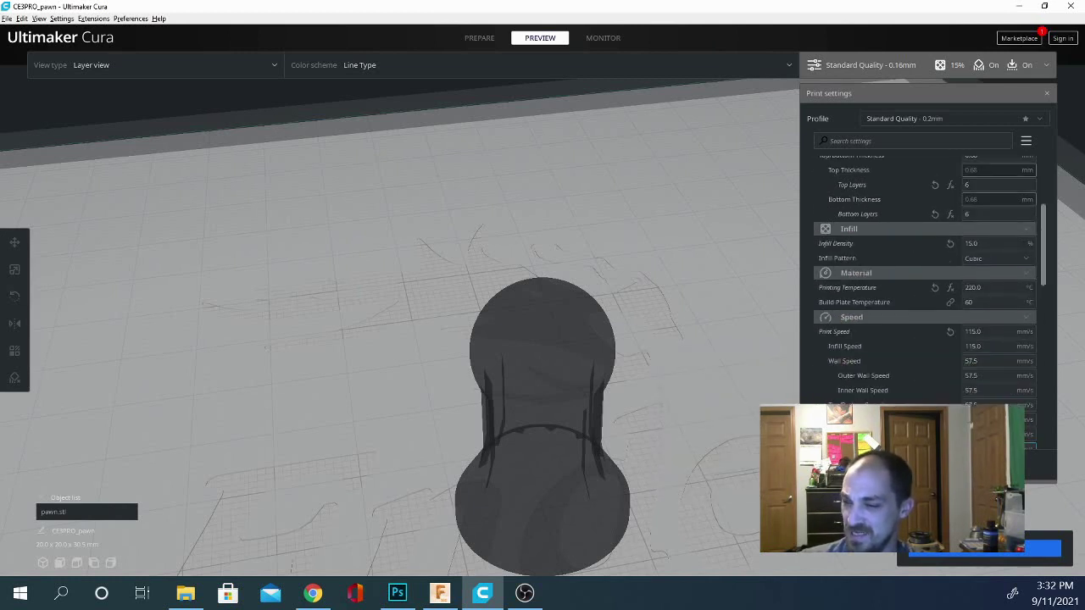
scroll(921, 336, up, 4)
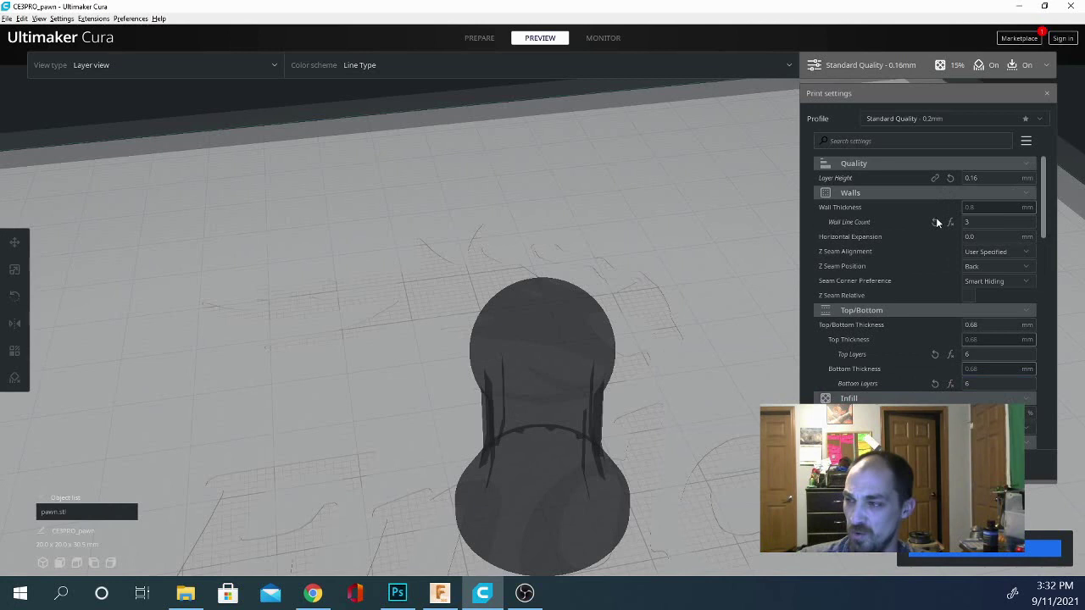
click(983, 222)
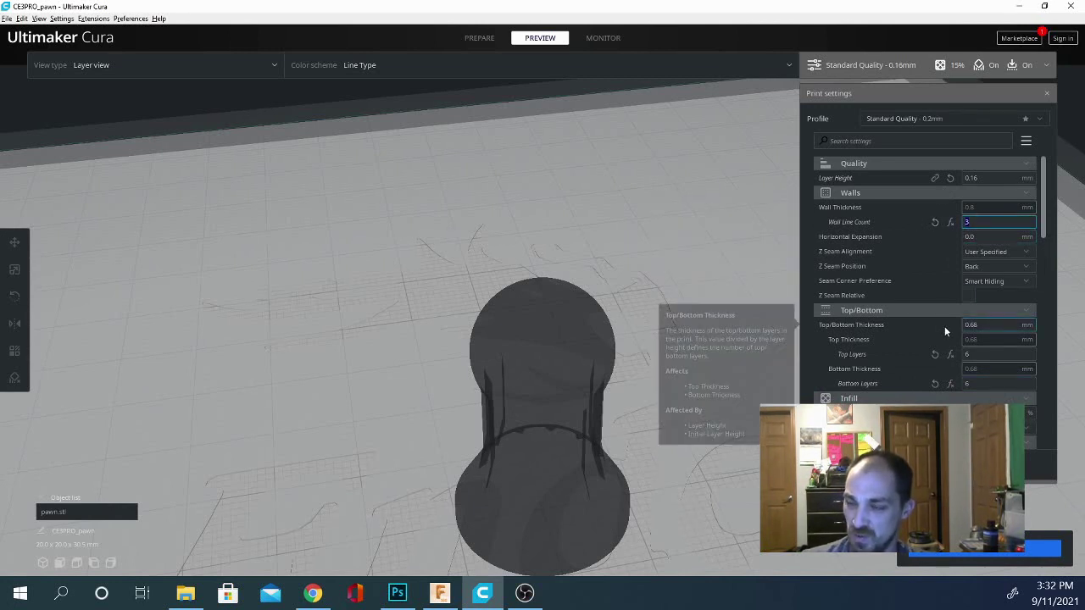
scroll(945, 325, down, 3)
scroll(944, 326, up, 3)
key(BackSpace)
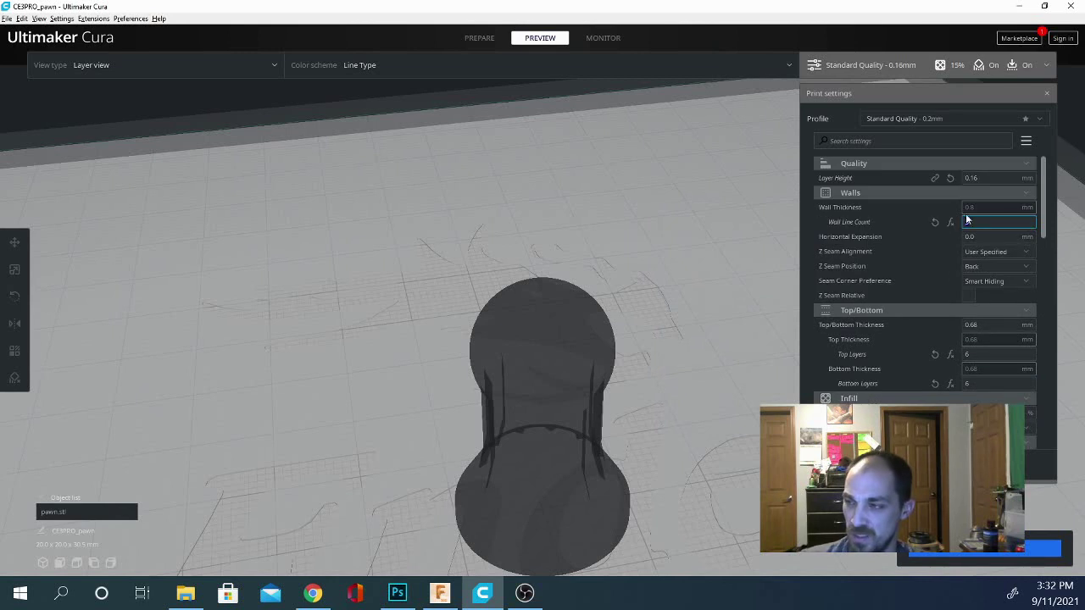
text(3)
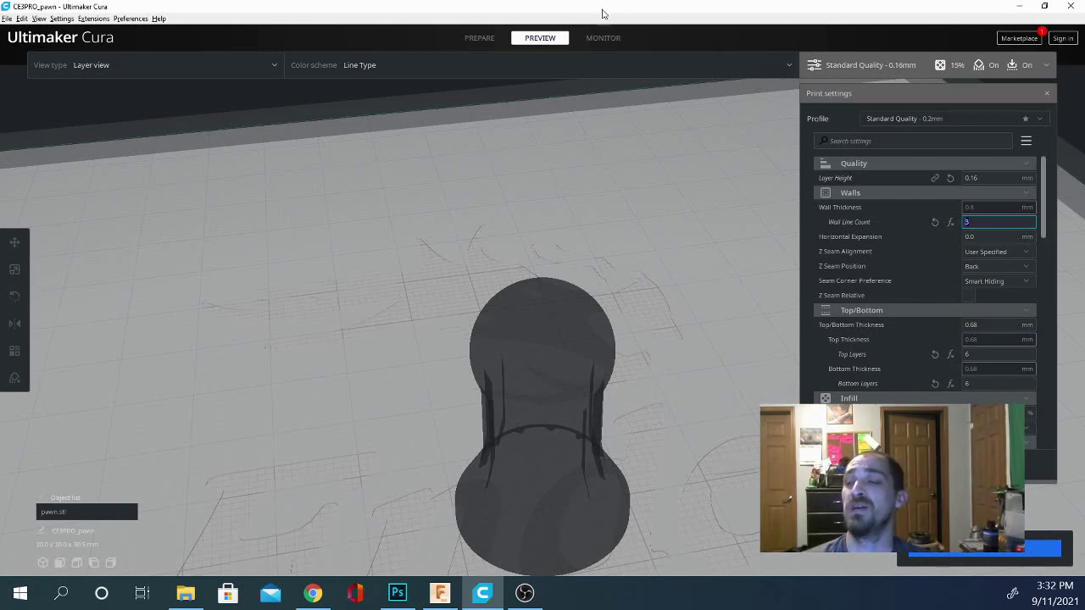
mouse_move(938, 222)
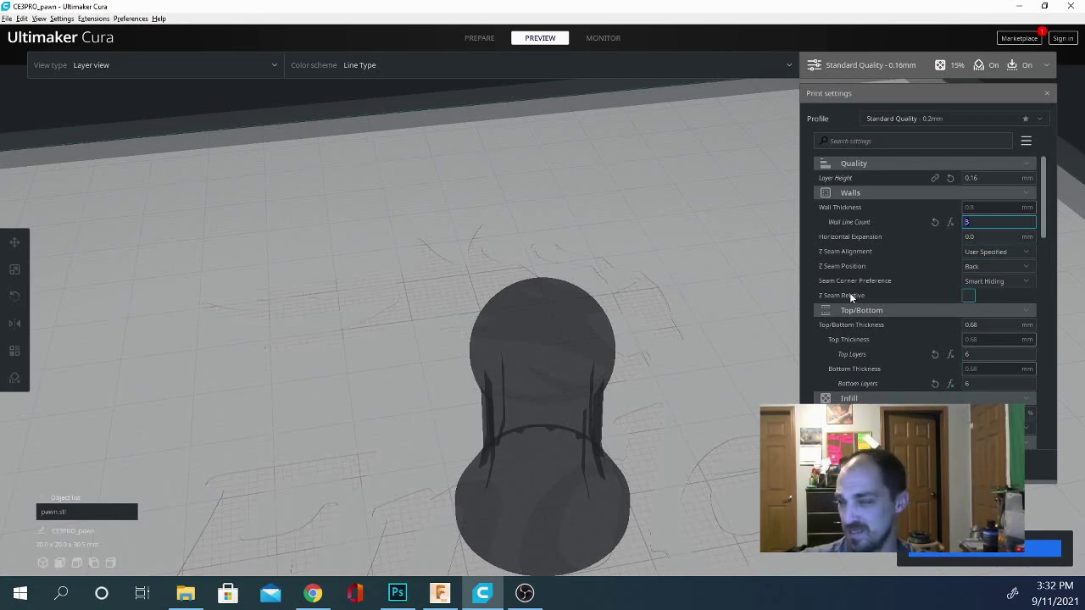
double_click(981, 225)
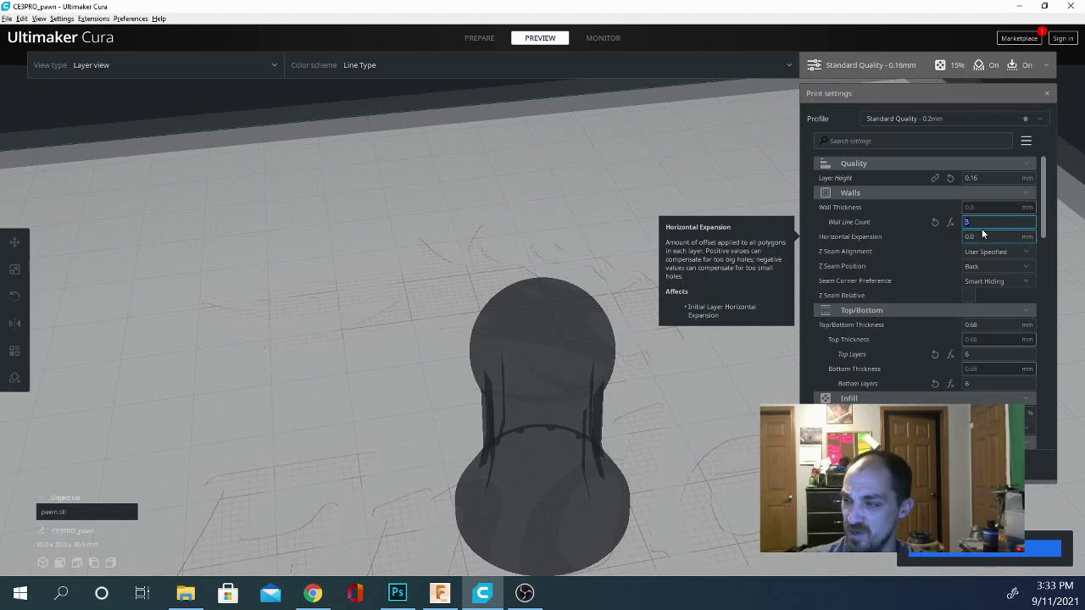
mouse_move(982, 224)
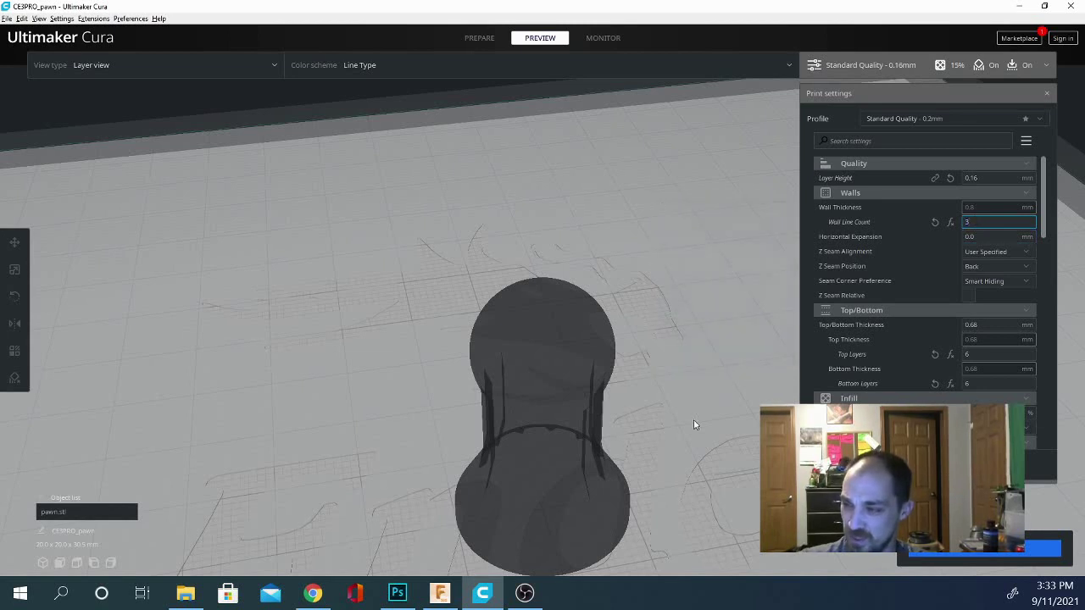
scroll(893, 335, down, 5)
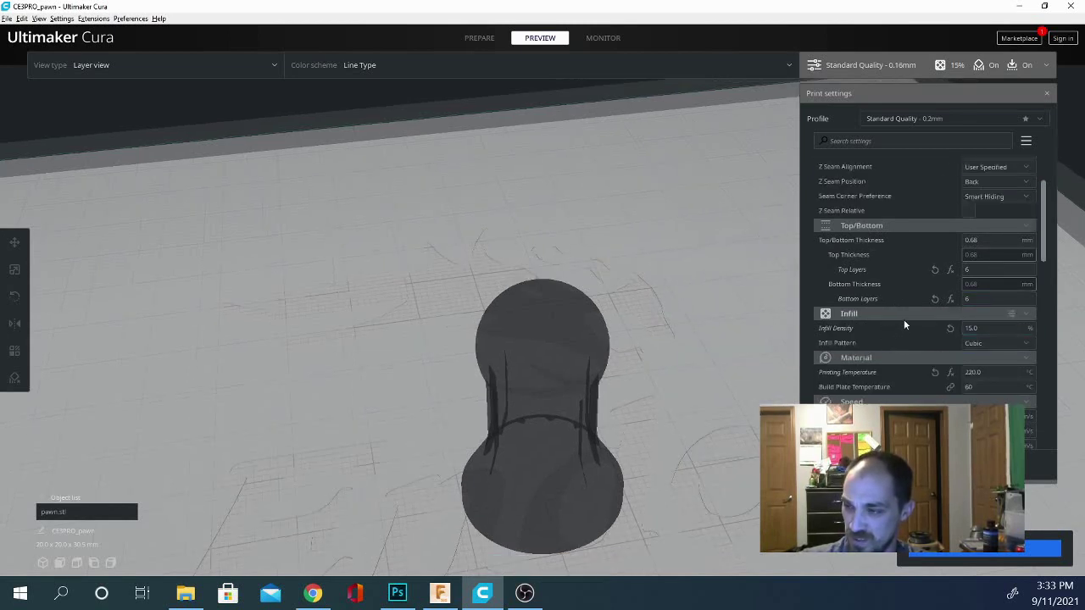
scroll(903, 319, down, 3)
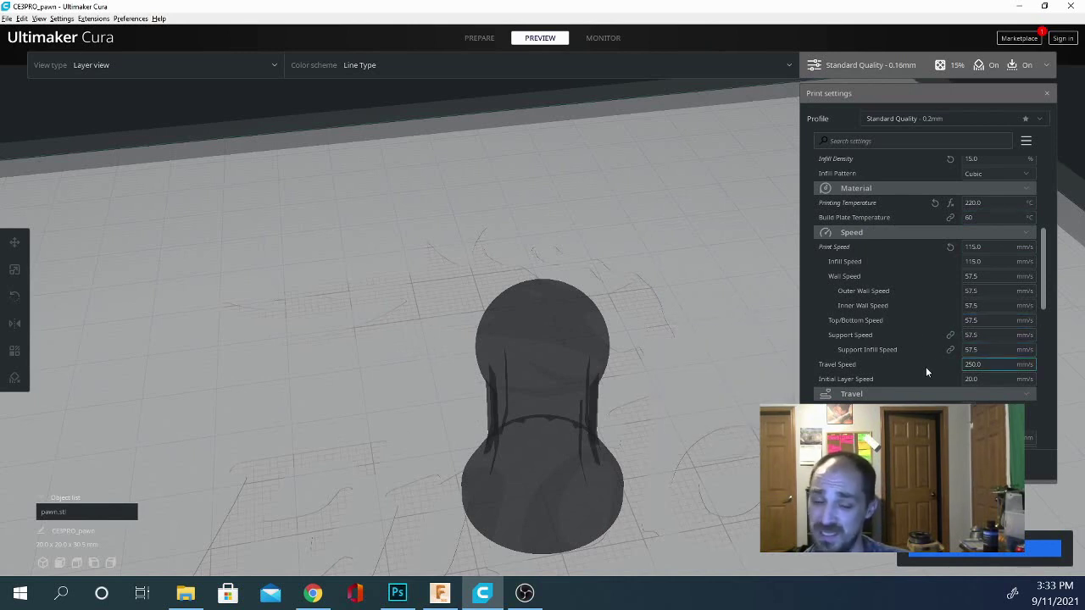
mouse_move(926, 367)
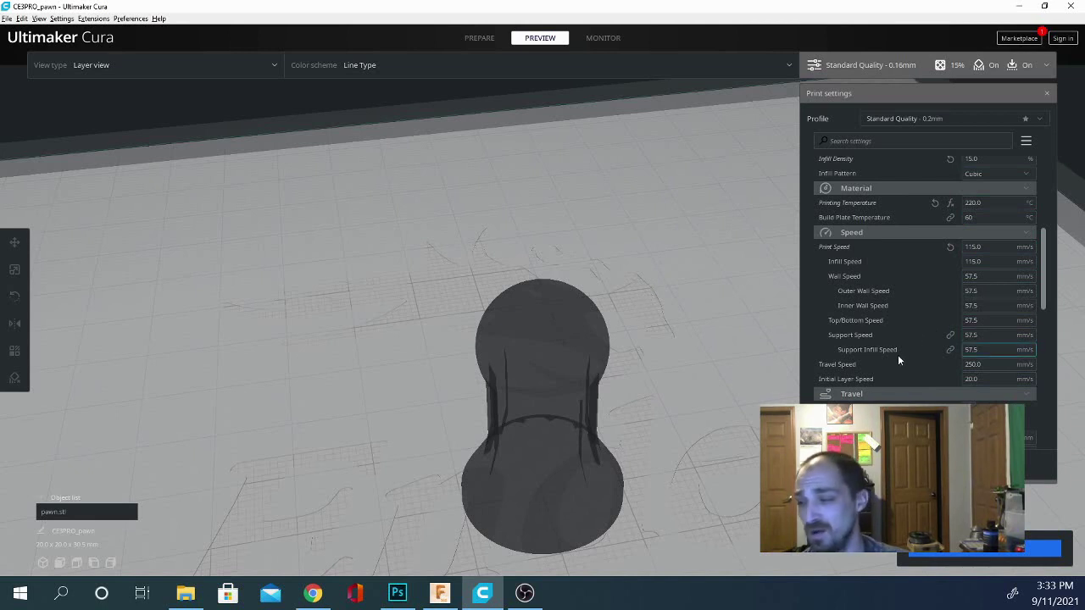
scroll(897, 354, down, 4)
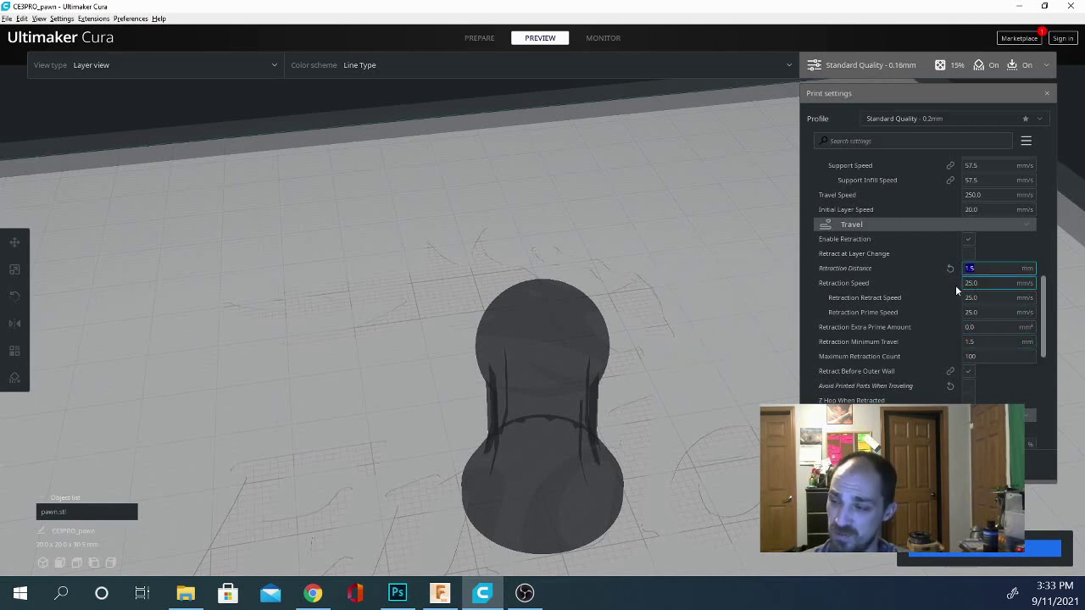
scroll(929, 374, down, 1)
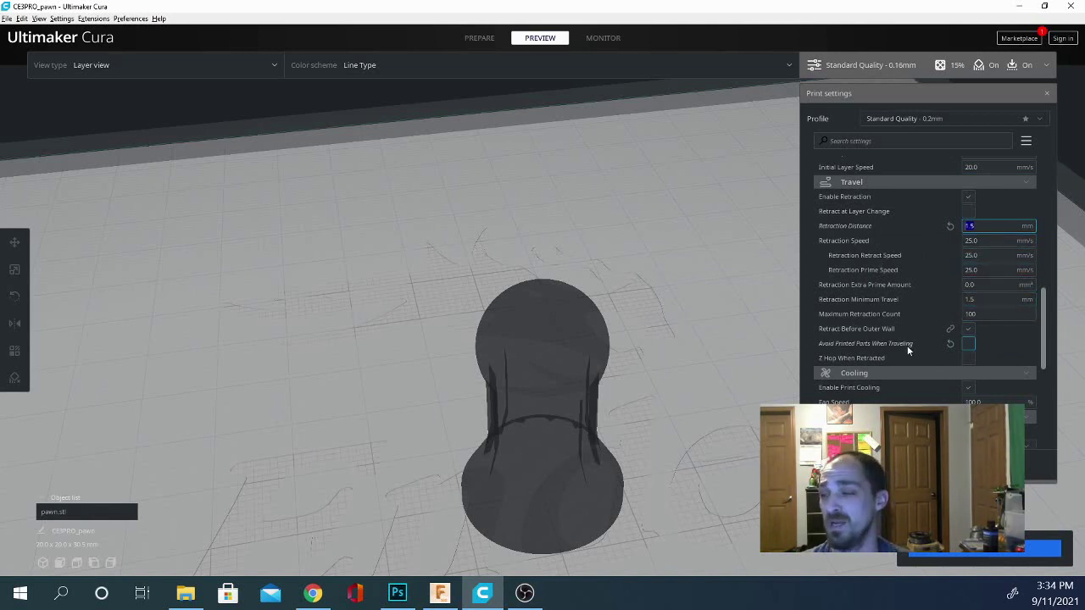
mouse_move(967, 348)
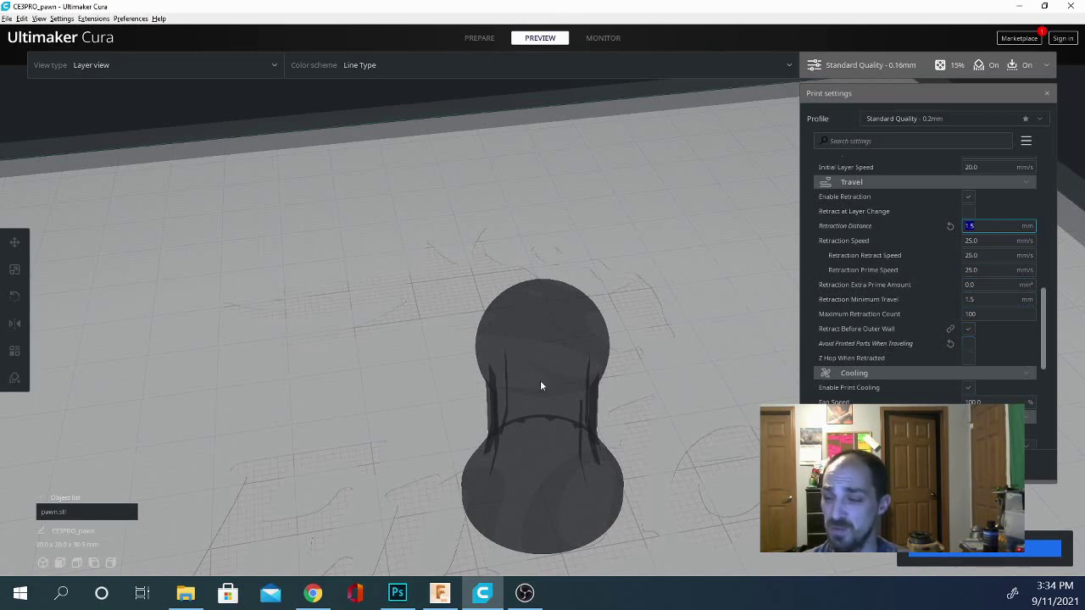
click(551, 400)
right_click(551, 400)
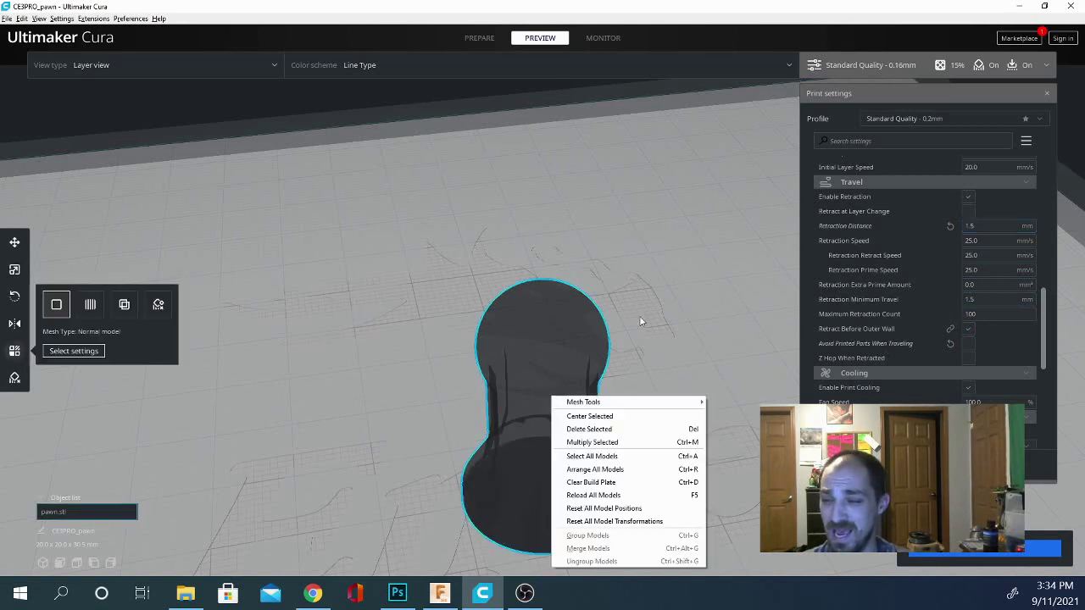
click(675, 288)
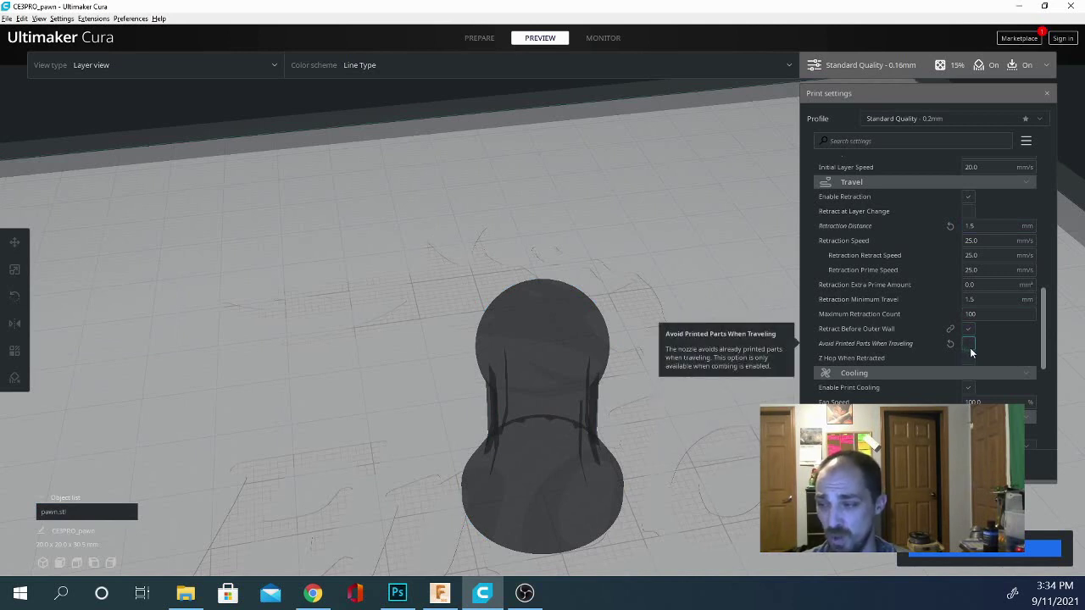
scroll(731, 411, down, 2)
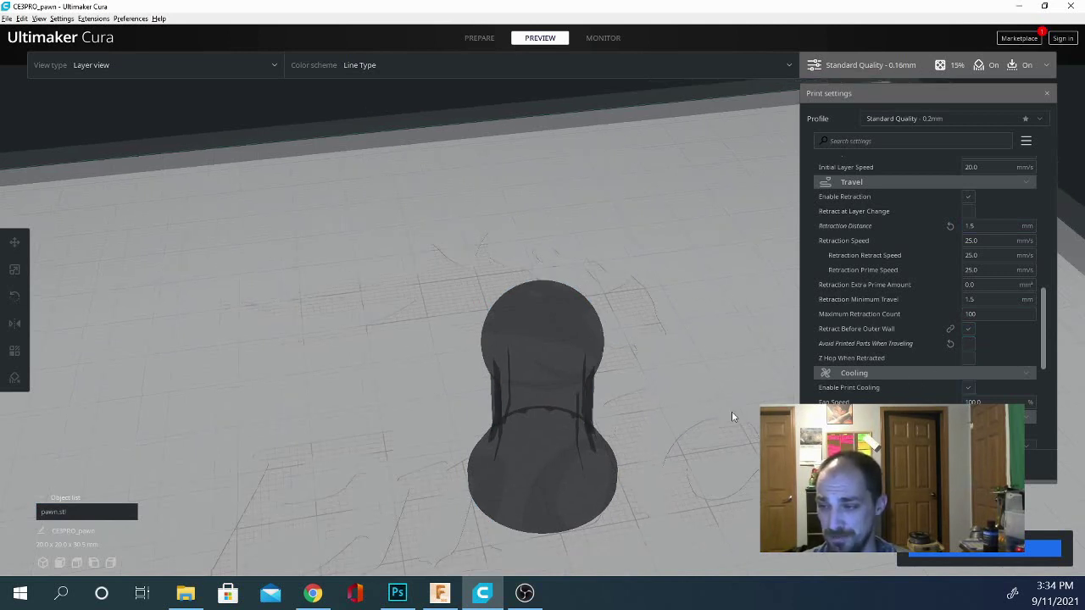